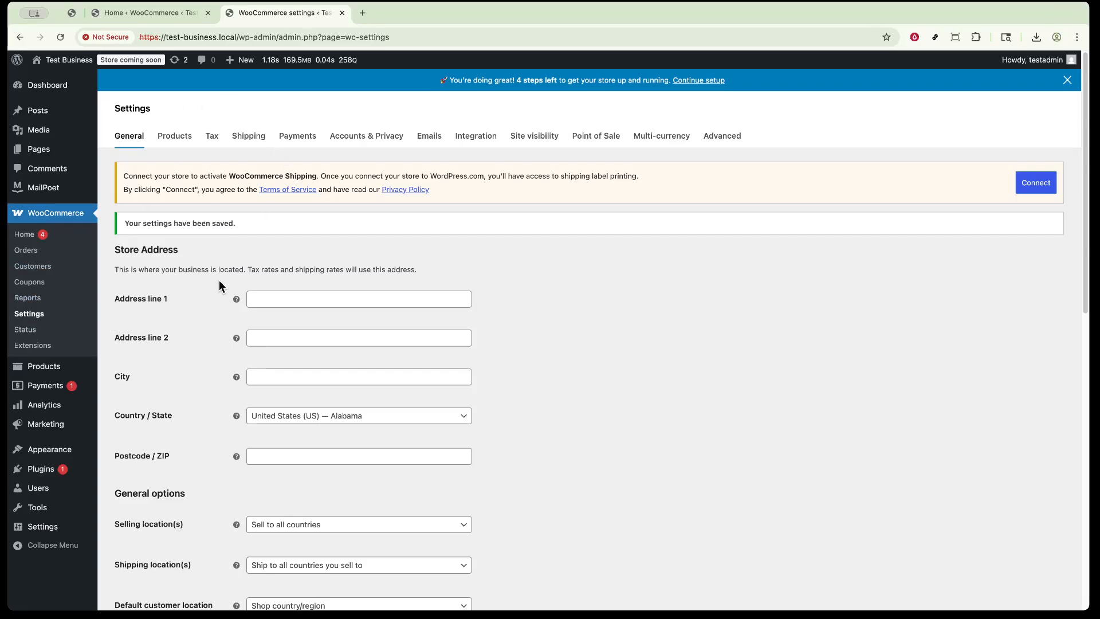
# - Review the store address and general options in the General settings, and open the Tax settings
pyautogui.click(212, 138)
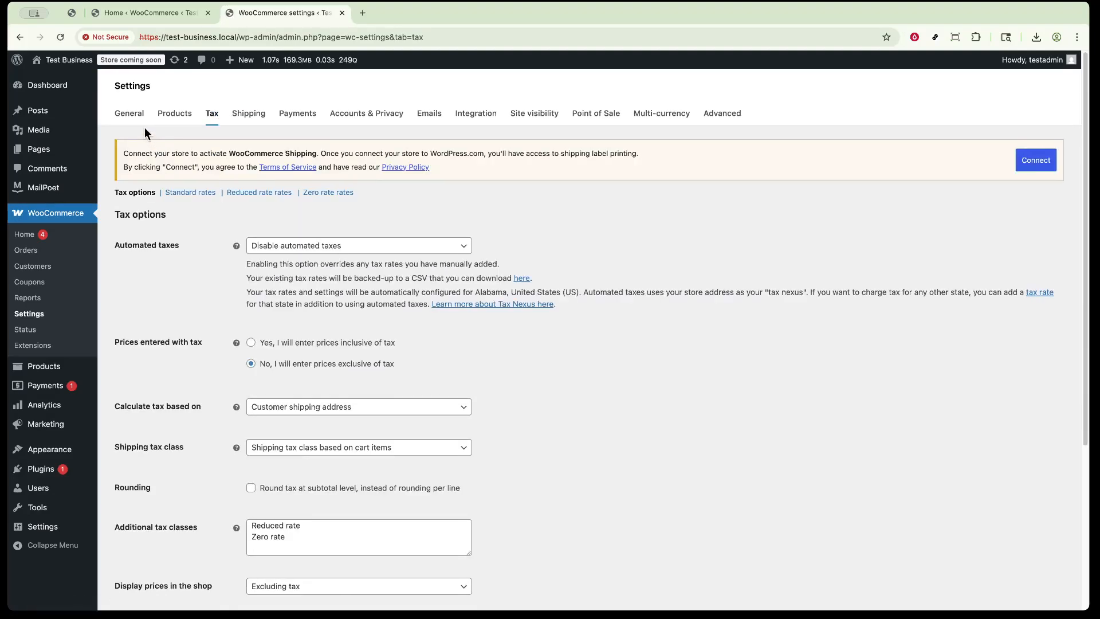
pyautogui.click(135, 117)
pyautogui.scroll(-5, 331, 301)
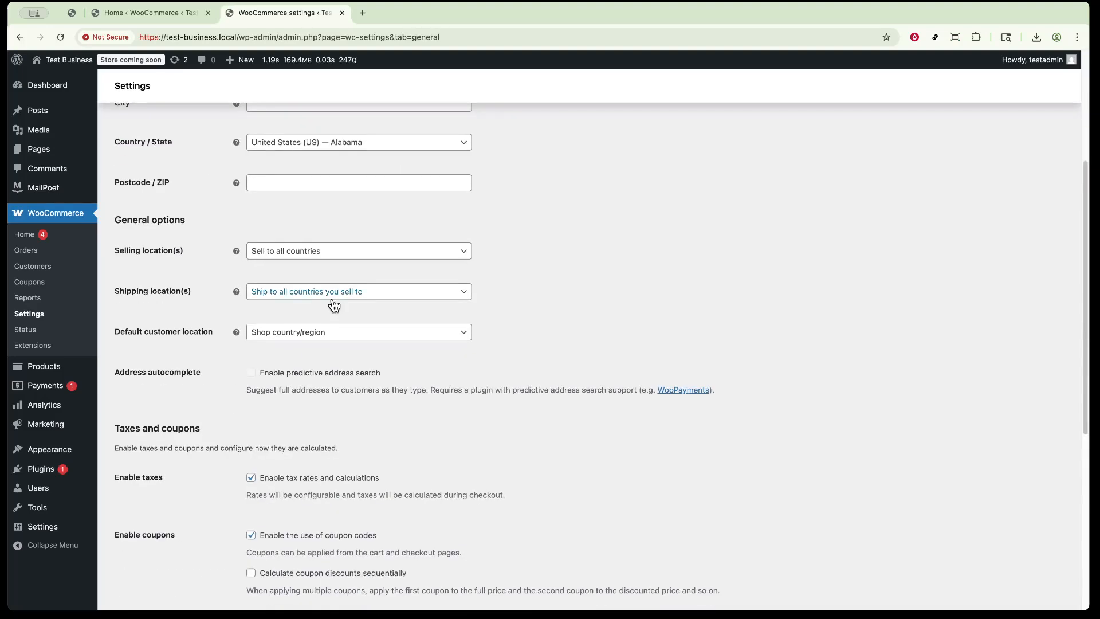
pyautogui.scroll(4, 258, 465)
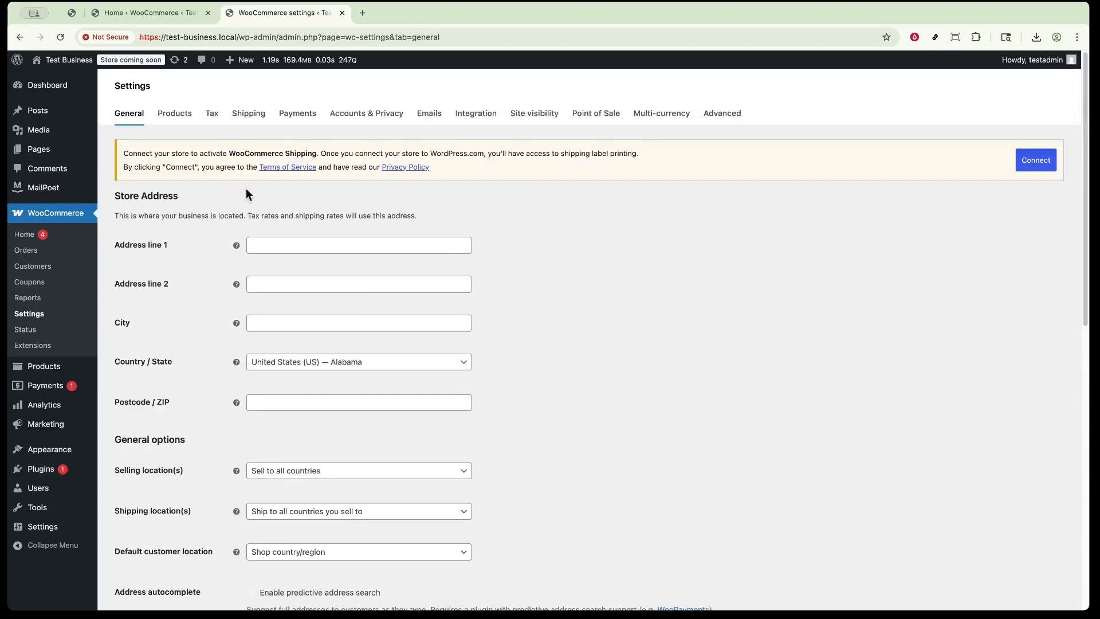
pyautogui.click(213, 117)
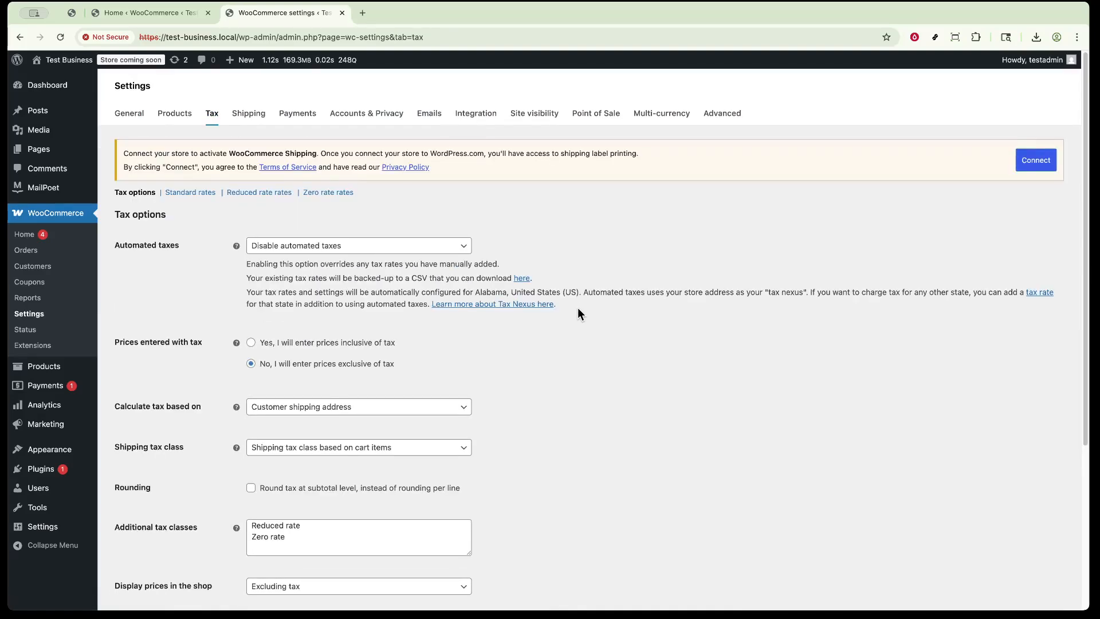
pyautogui.scroll(-1, 578, 308)
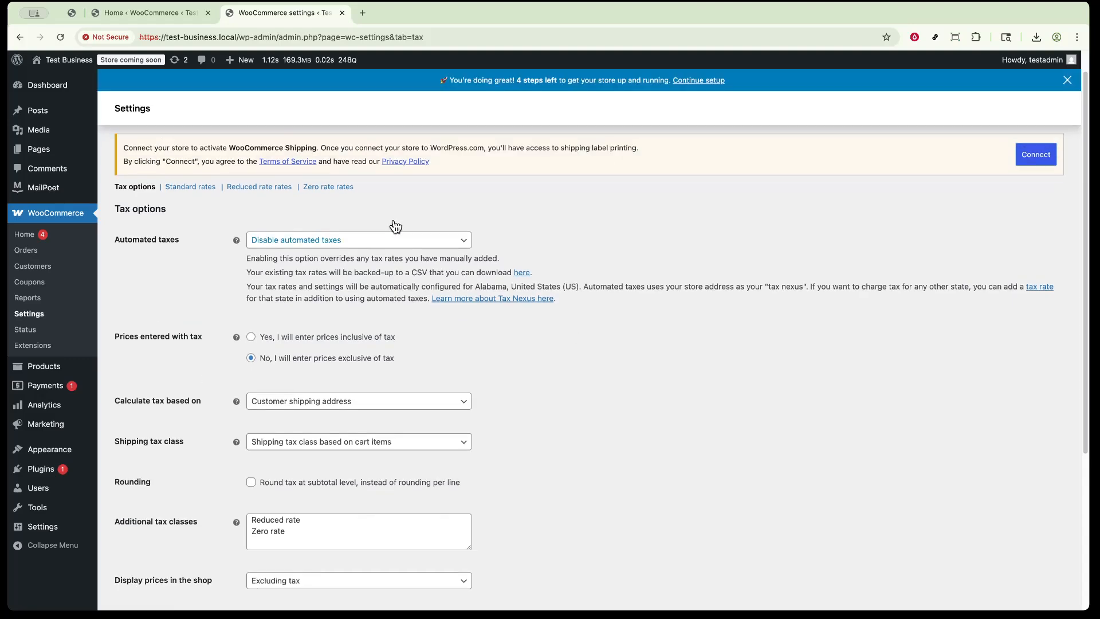
# - Examine the available choices for automated taxes, the address used to calculate tax, and the shipping tax class
pyautogui.click(400, 239)
pyautogui.click(575, 361)
pyautogui.scroll(-1, 480, 429)
pyautogui.scroll(-2, 480, 429)
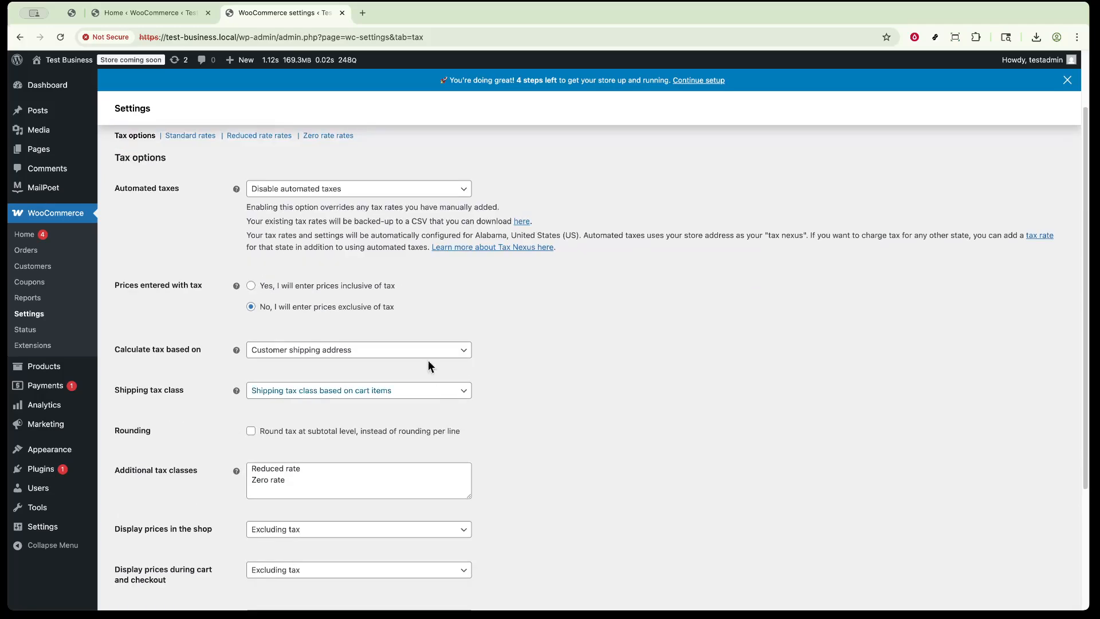
pyautogui.click(391, 354)
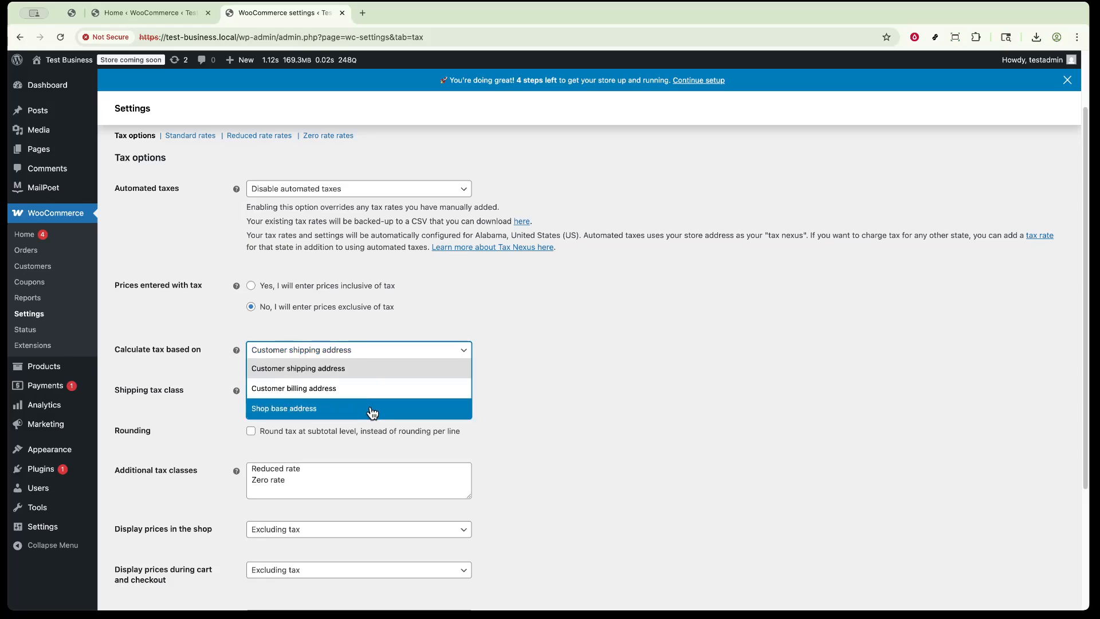
pyautogui.click(526, 416)
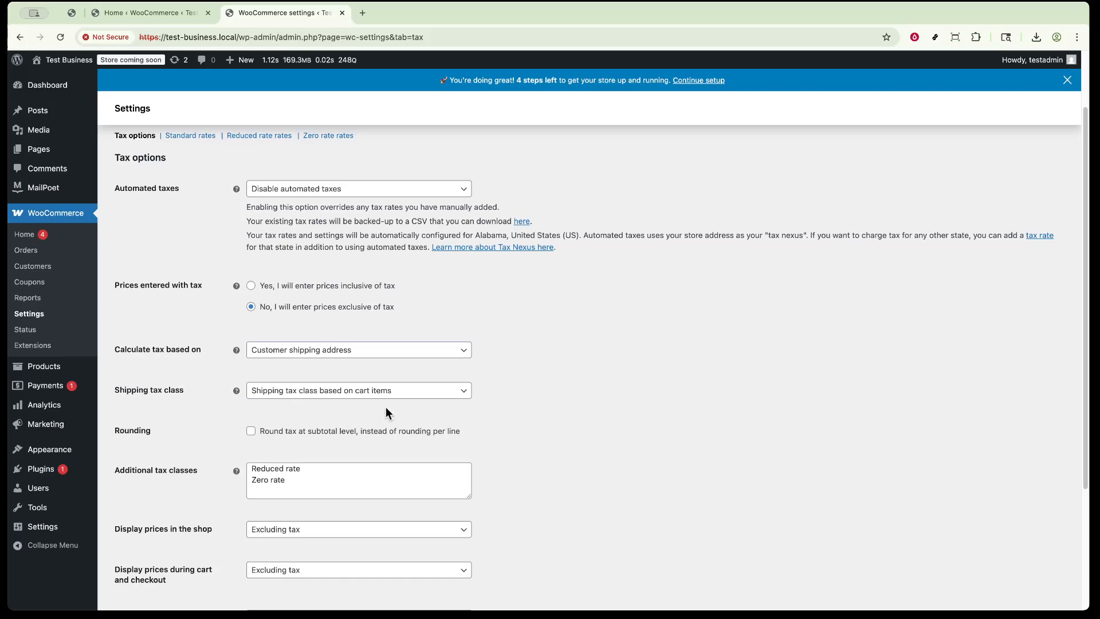
pyautogui.click(342, 395)
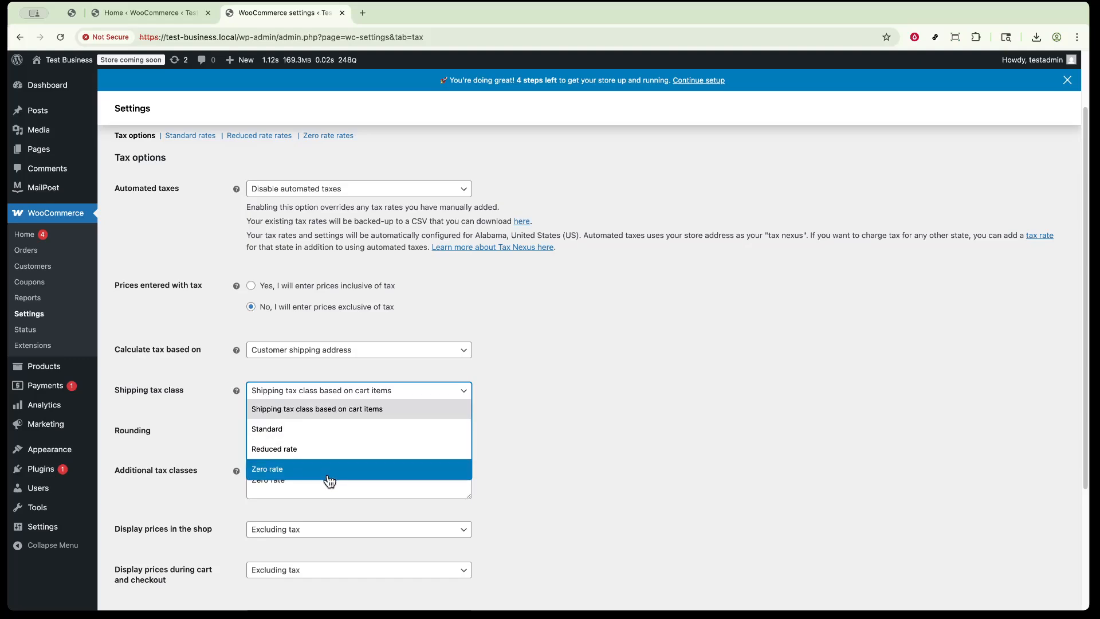
pyautogui.click(584, 423)
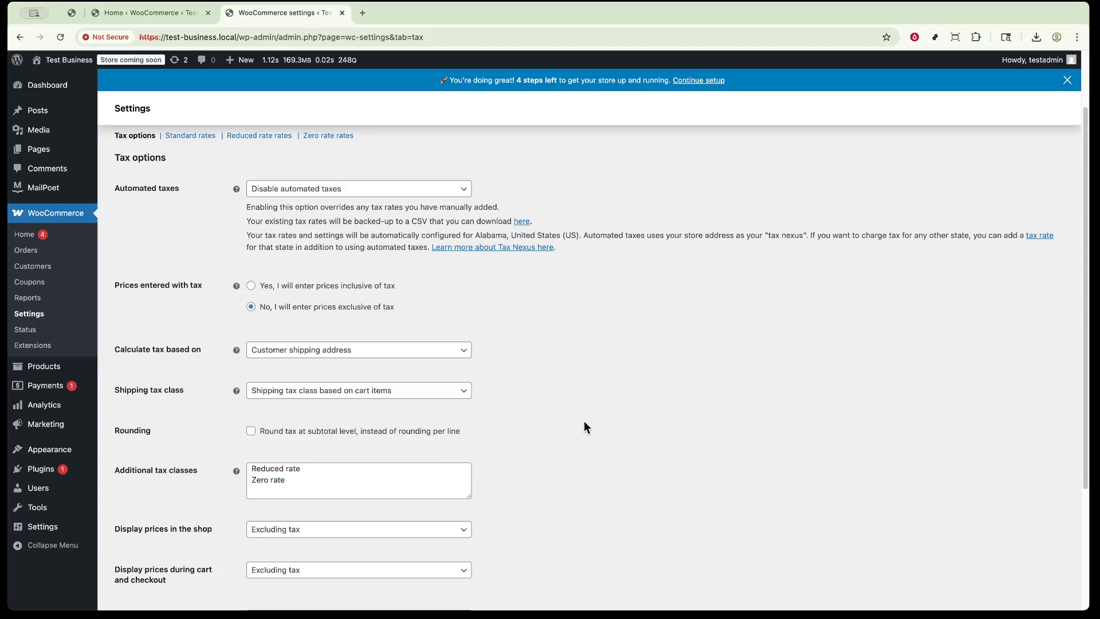
# - Examine the remaining tax options, including the additional tax classes and their help text
pyautogui.scroll(-2, 584, 424)
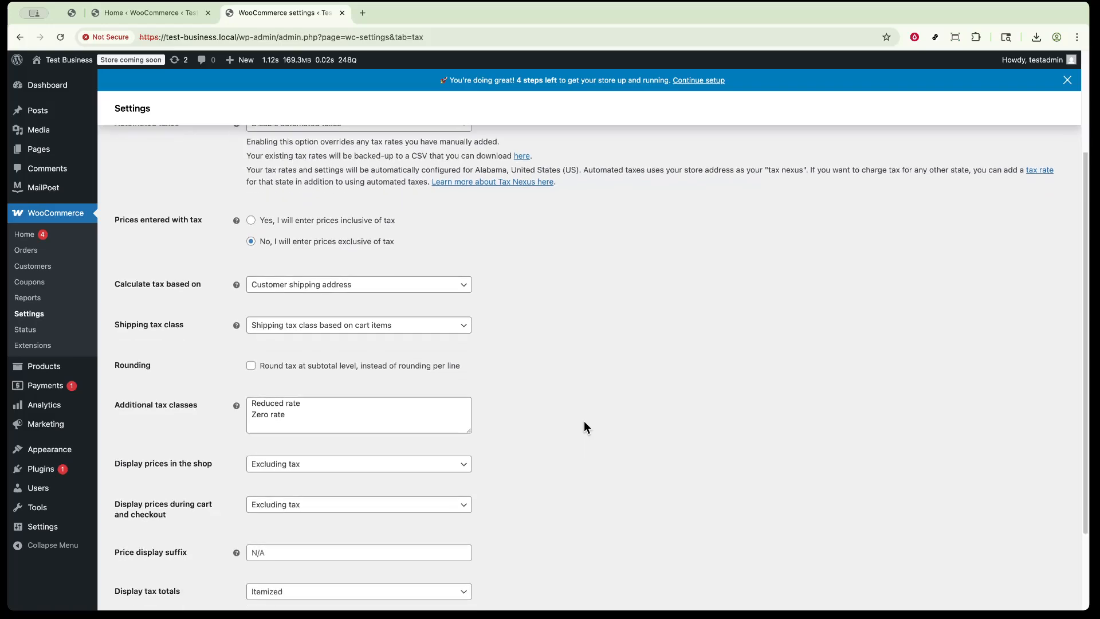
pyautogui.scroll(-1, 584, 424)
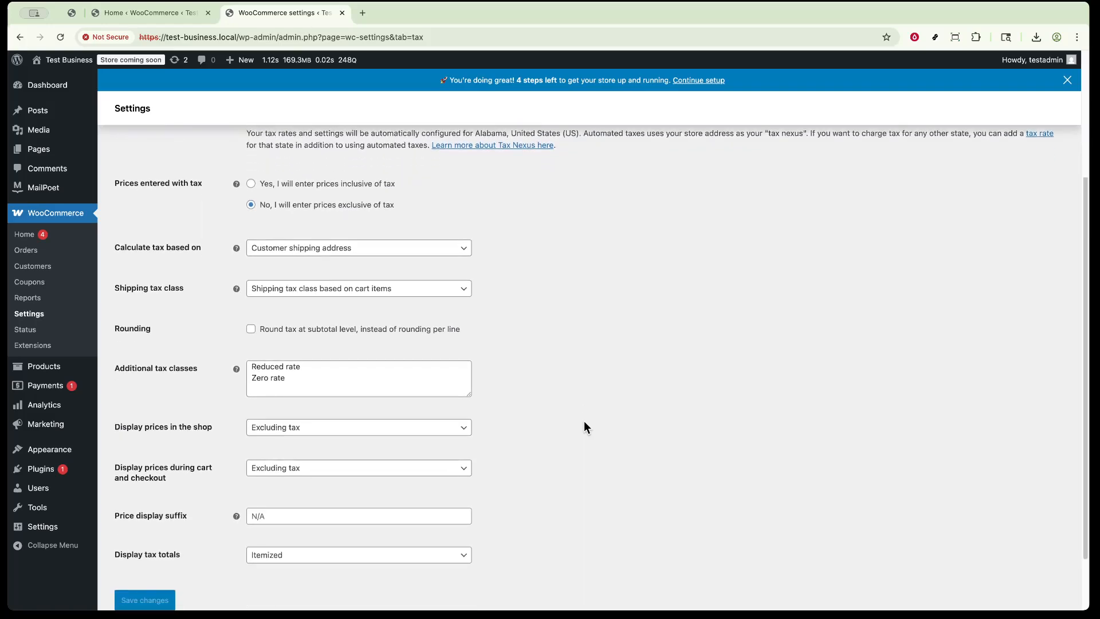
pyautogui.scroll(-1, 583, 426)
pyautogui.scroll(-1, 583, 426)
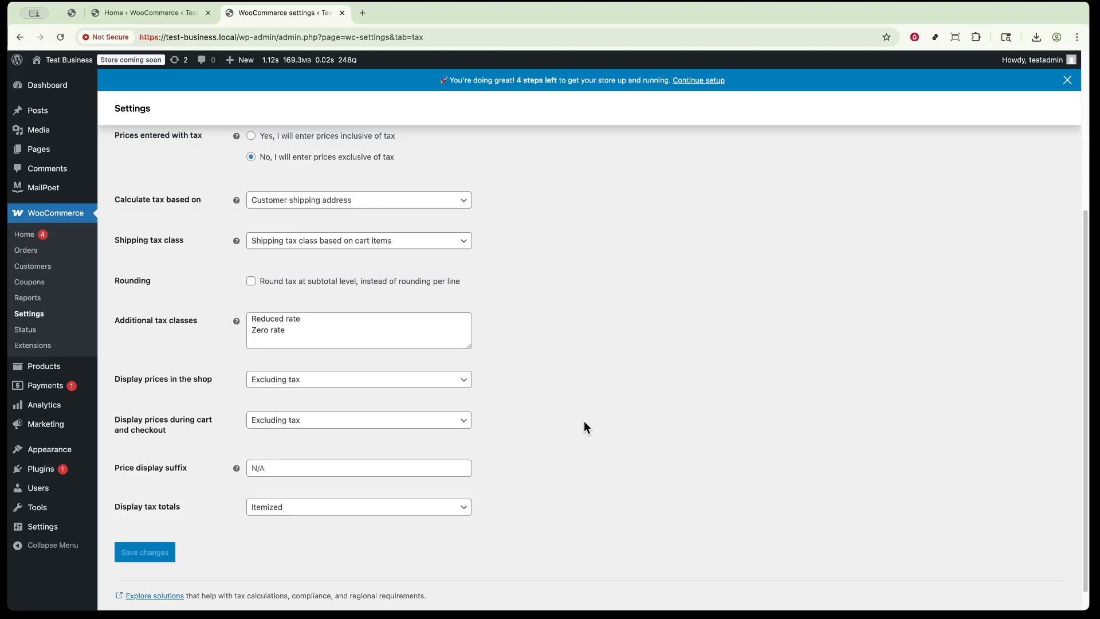
pyautogui.click(288, 330)
pyautogui.click(312, 318)
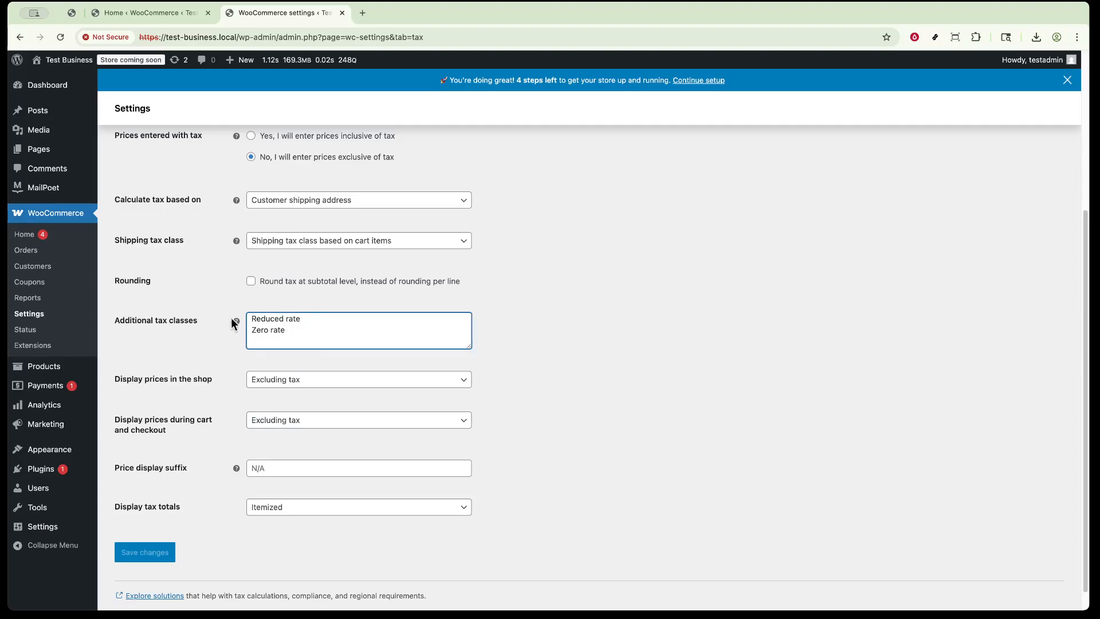
pyautogui.moveTo(237, 317)
# - Try displaying shop prices including tax, keep cart and checkout prices excluding tax, and return shop prices to excluding tax
pyautogui.click(444, 388)
pyautogui.click(438, 398)
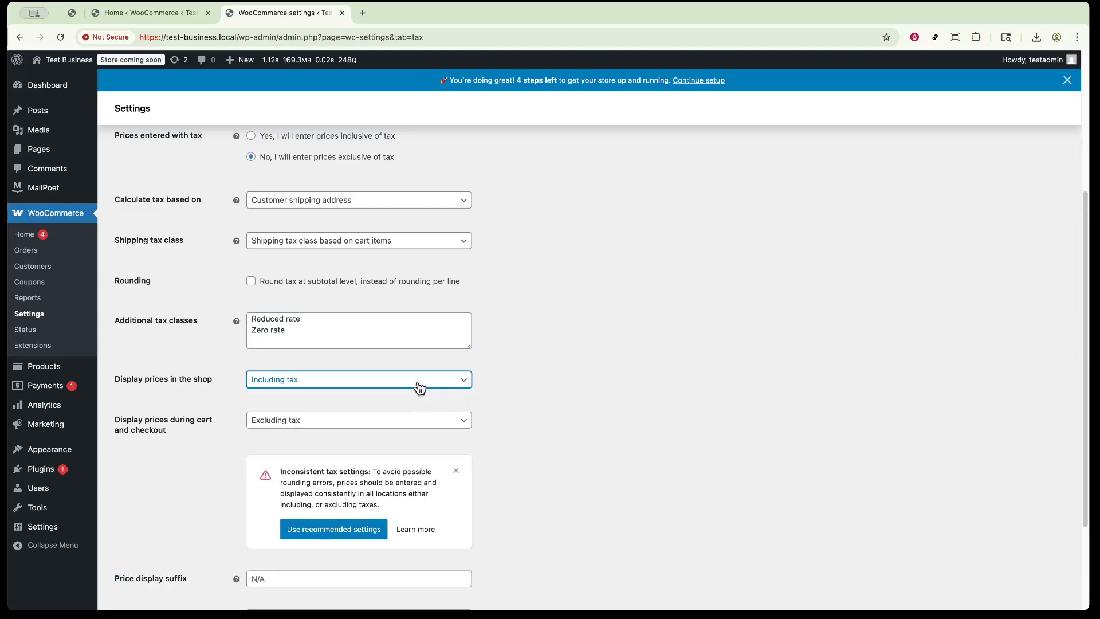
pyautogui.click(408, 422)
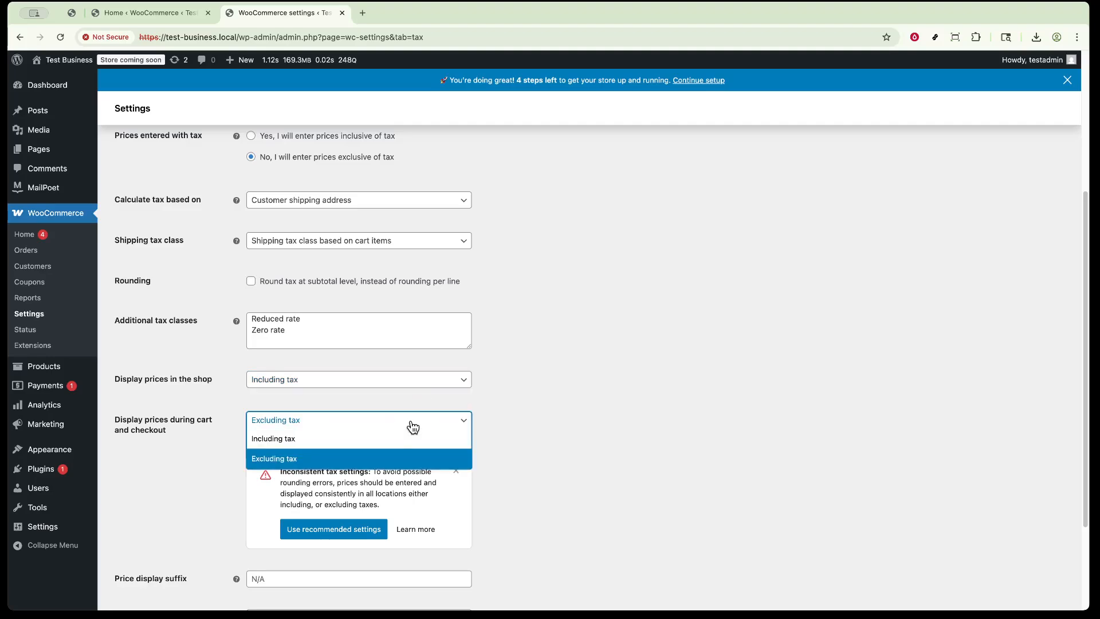
pyautogui.click(390, 458)
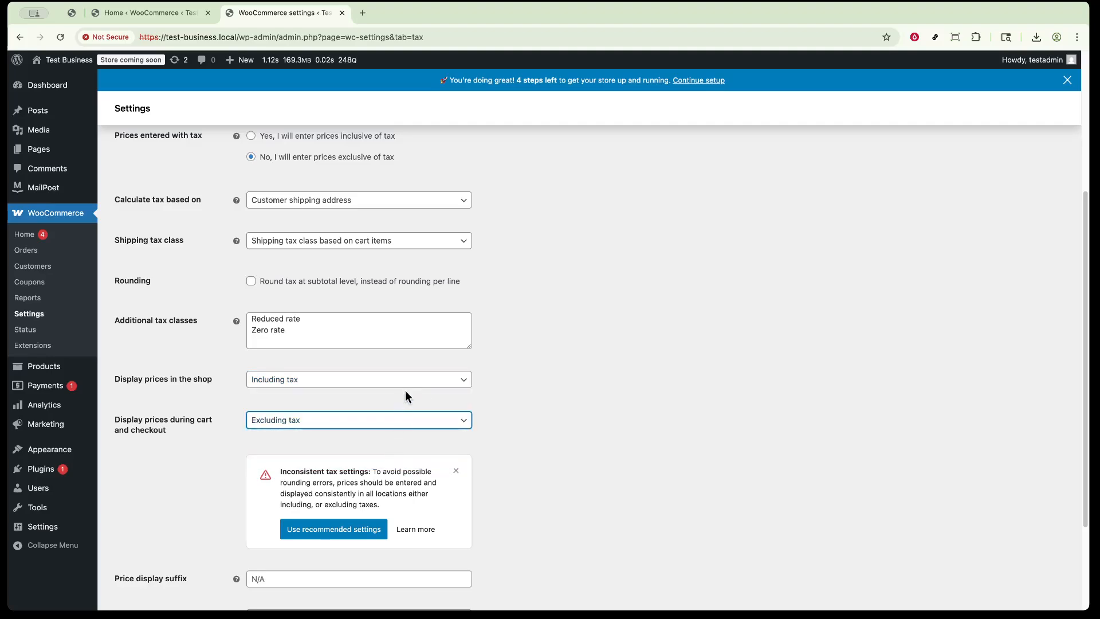
pyautogui.click(408, 380)
pyautogui.click(399, 416)
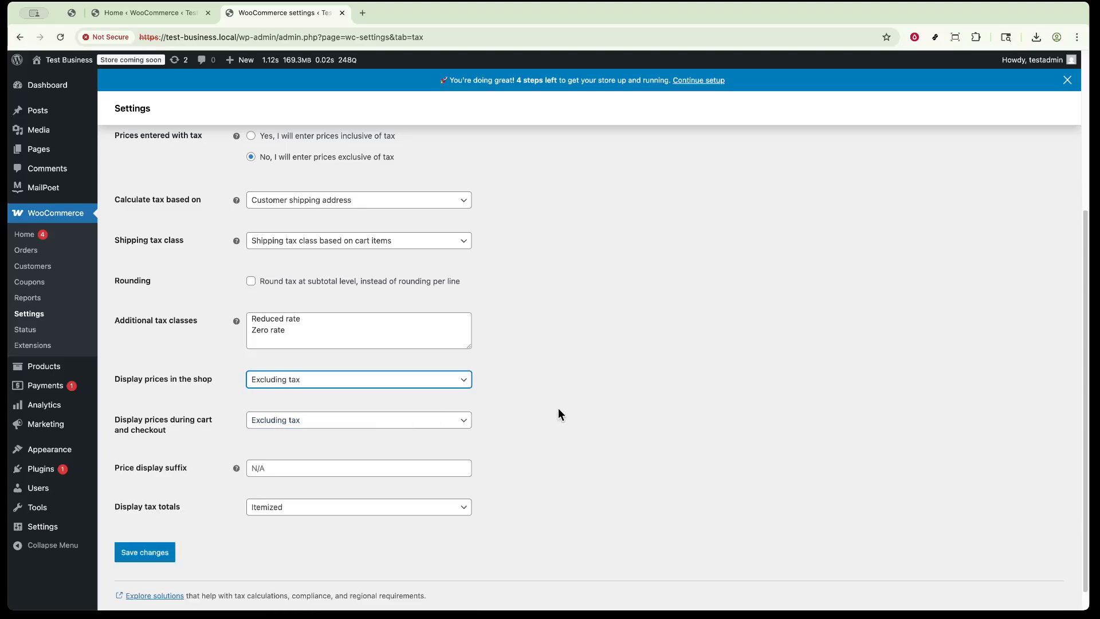
# - Look at the price display suffix, try displaying tax totals as a single total, and return them to itemized
pyautogui.scroll(-1, 559, 412)
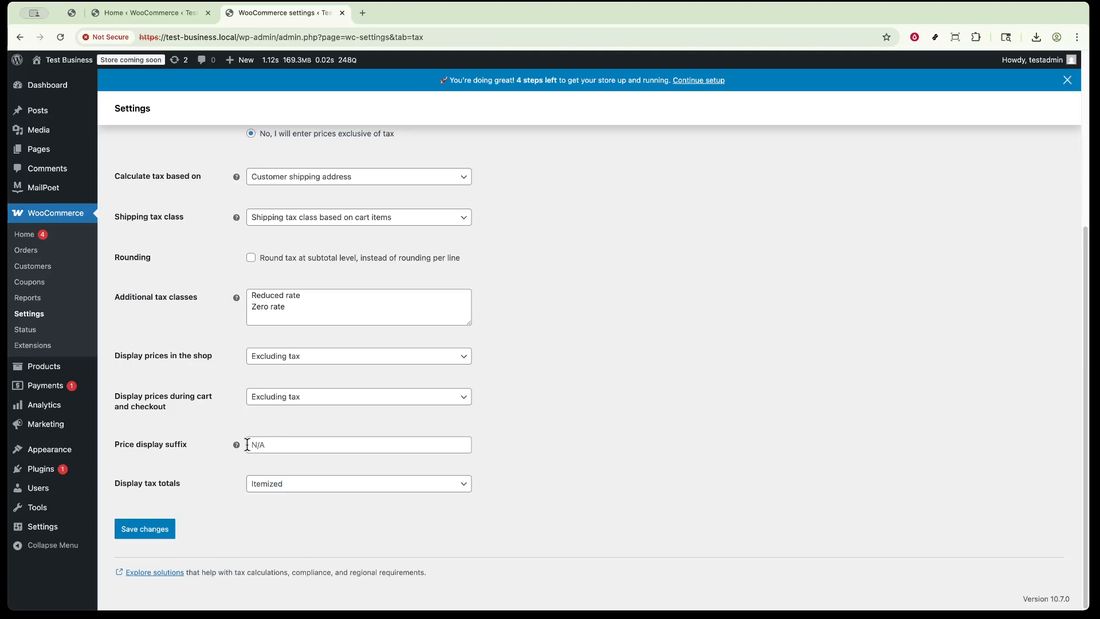
pyautogui.click(275, 444)
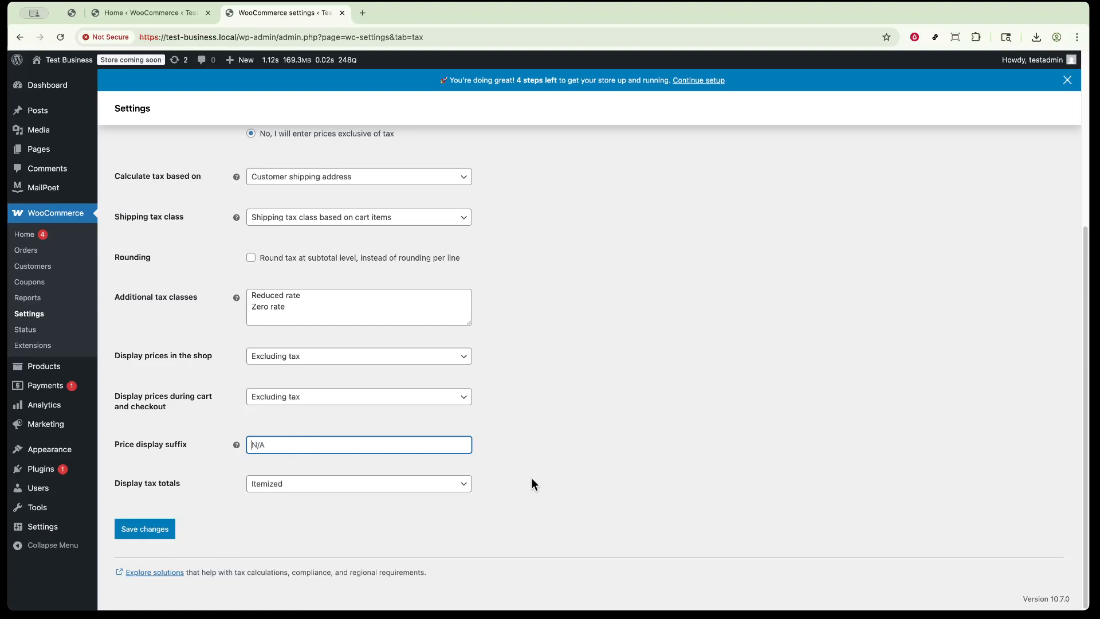
pyautogui.click(383, 488)
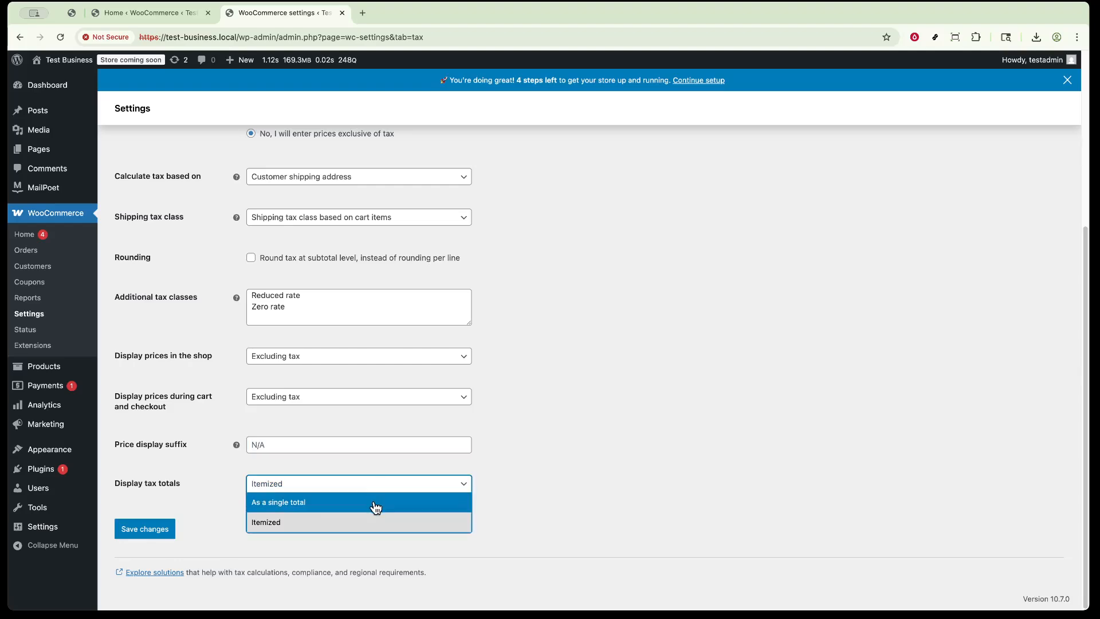
pyautogui.click(377, 502)
pyautogui.click(398, 485)
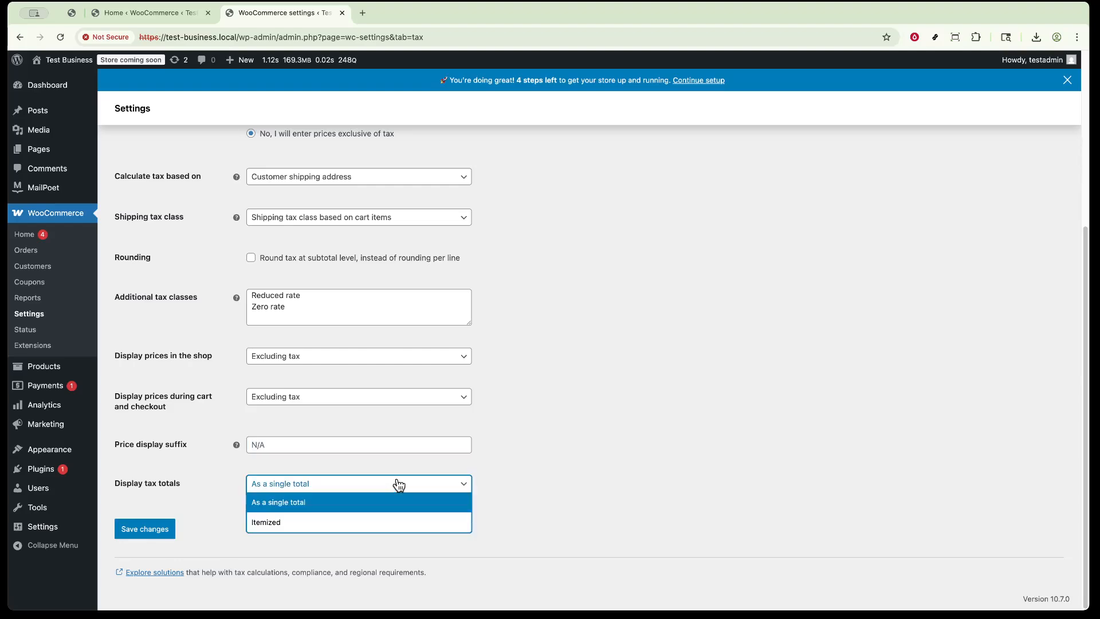
pyautogui.click(379, 522)
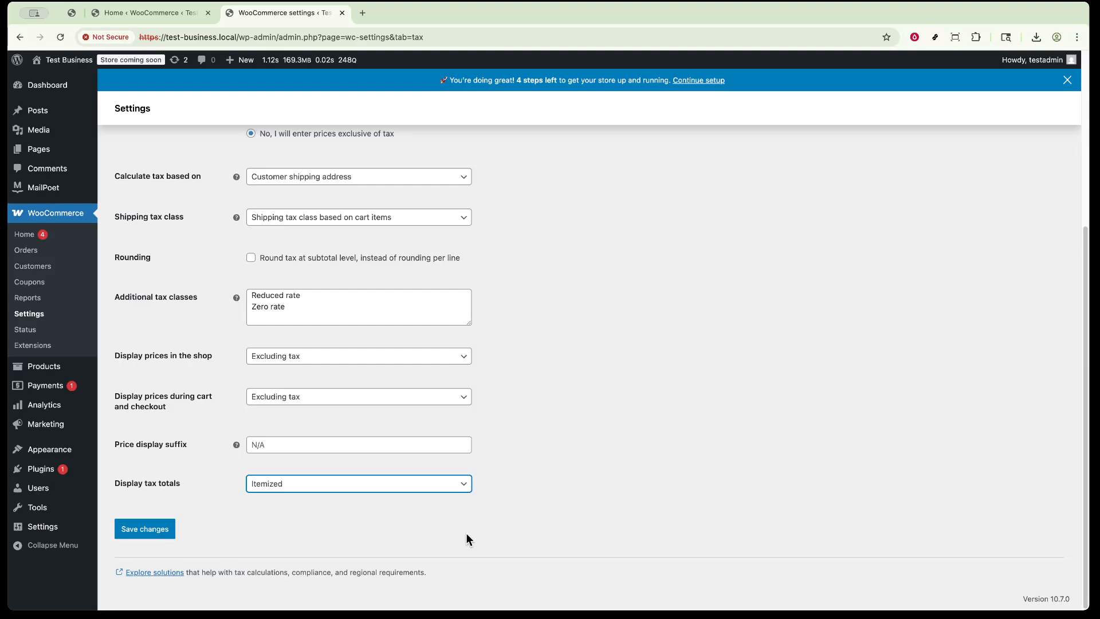
# - Save the tax options and open the standard tax rates
pyautogui.click(132, 536)
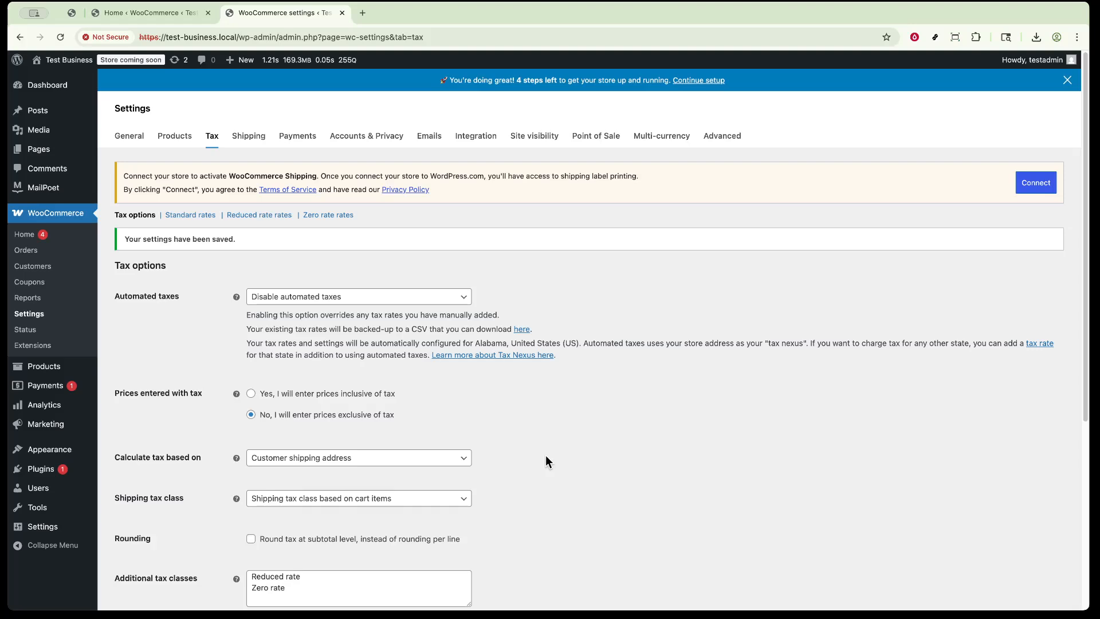
pyautogui.scroll(-1, 546, 456)
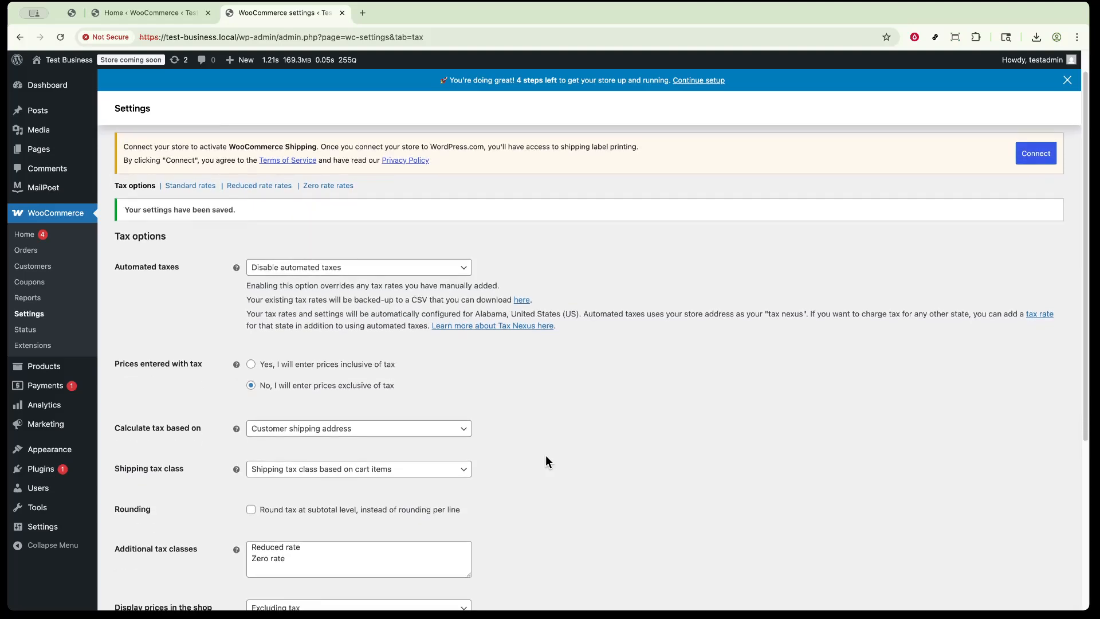
pyautogui.scroll(-2, 545, 457)
pyautogui.scroll(3, 545, 457)
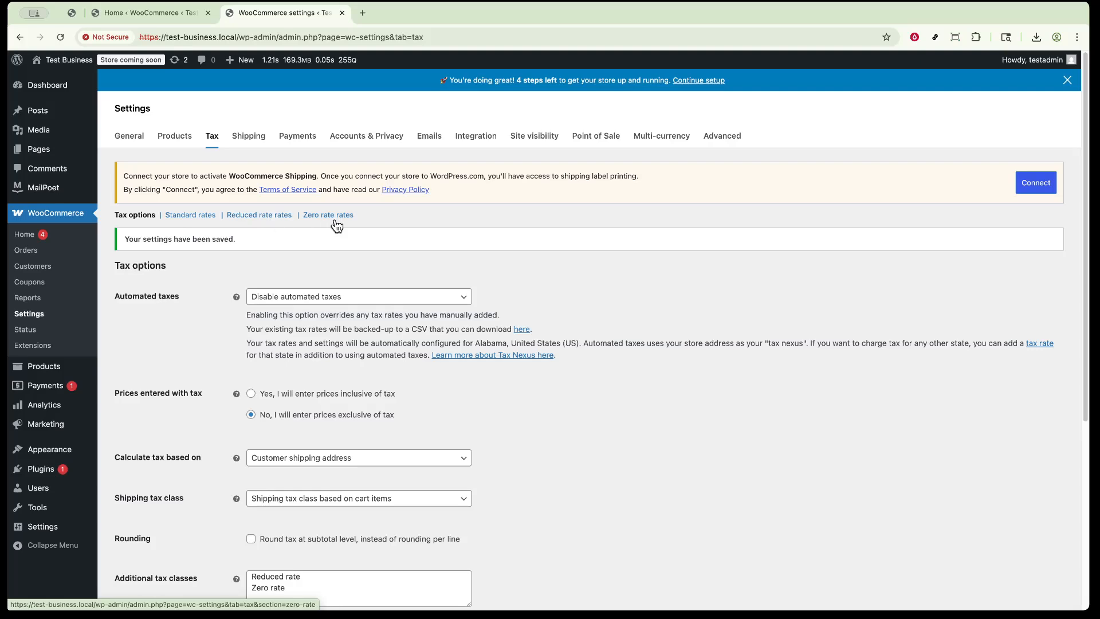
pyautogui.click(194, 216)
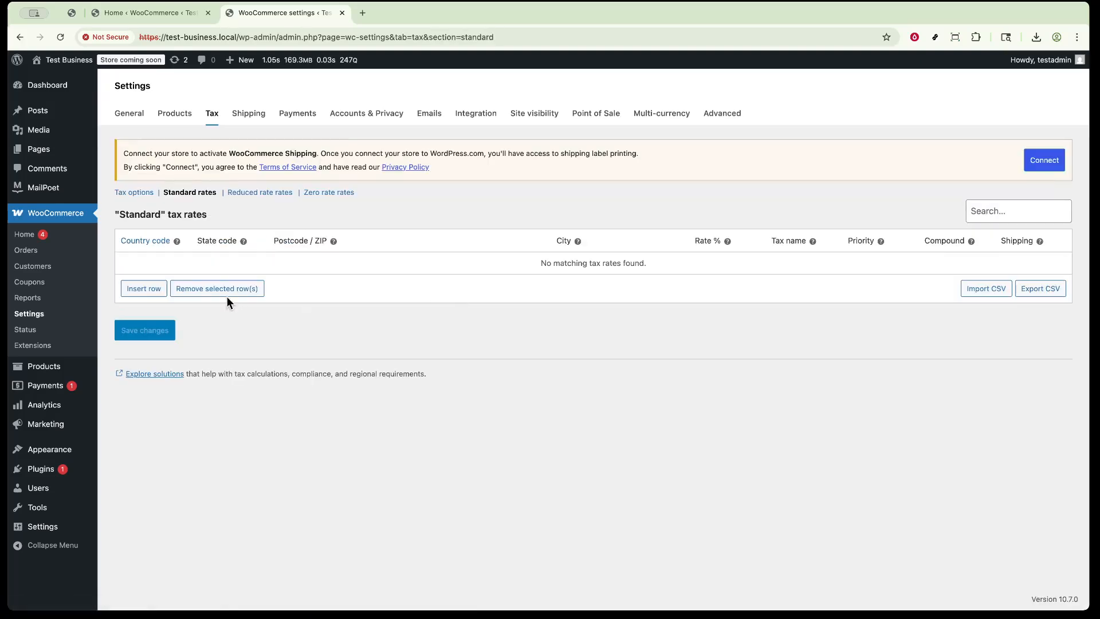
# - Insert a new row in the standard tax rates table and set its state code to *
pyautogui.click(156, 290)
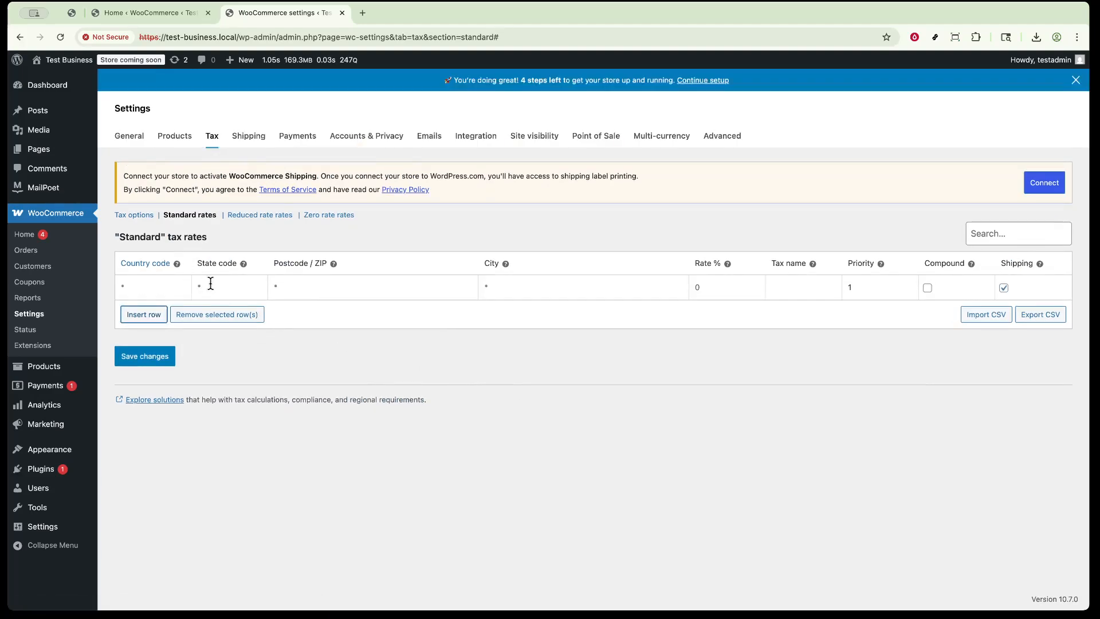
pyautogui.click(153, 284)
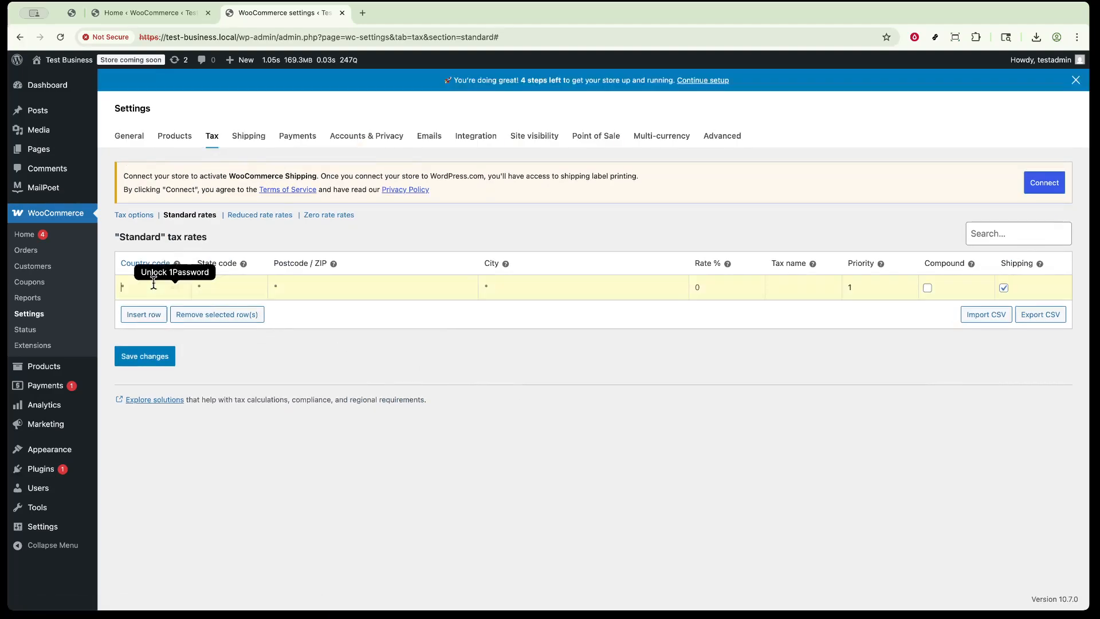
pyautogui.click(235, 285)
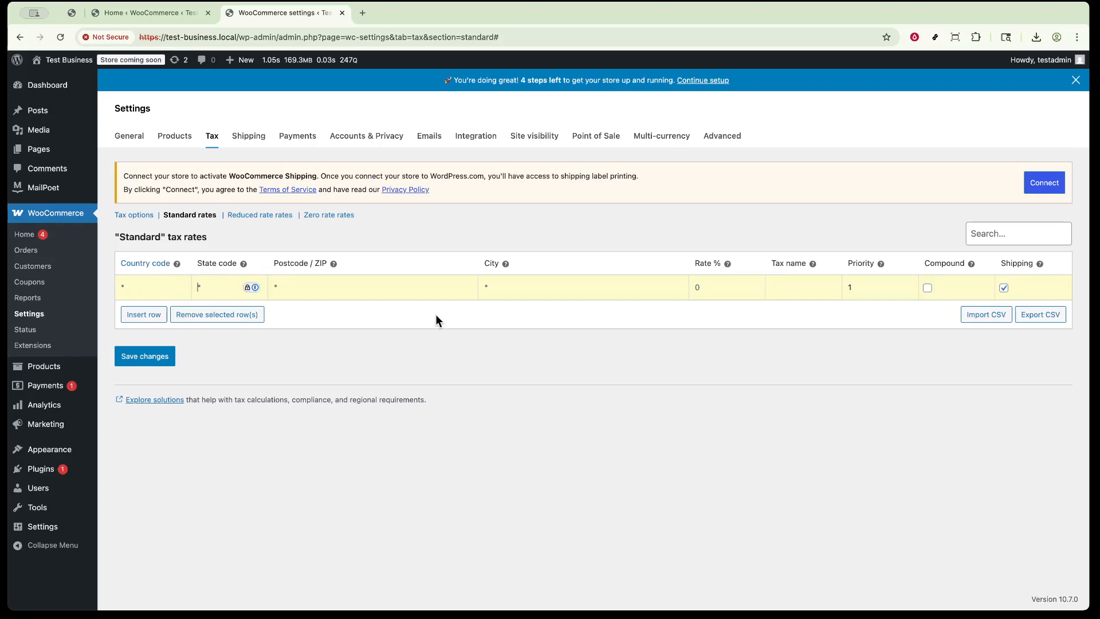
pyautogui.write('CA')
pyautogui.press('super+a')
pyautogui.write('*')
pyautogui.click(393, 289)
# - Set the new row's rate to 10% and tax name to GST, keep it applied to shipping, and save the rates
pyautogui.click(718, 292)
pyautogui.write('1')
pyautogui.write('0')
pyautogui.write('G')
pyautogui.write('ST')
pyautogui.moveTo(969, 266)
pyautogui.click(1002, 287)
pyautogui.click(122, 356)
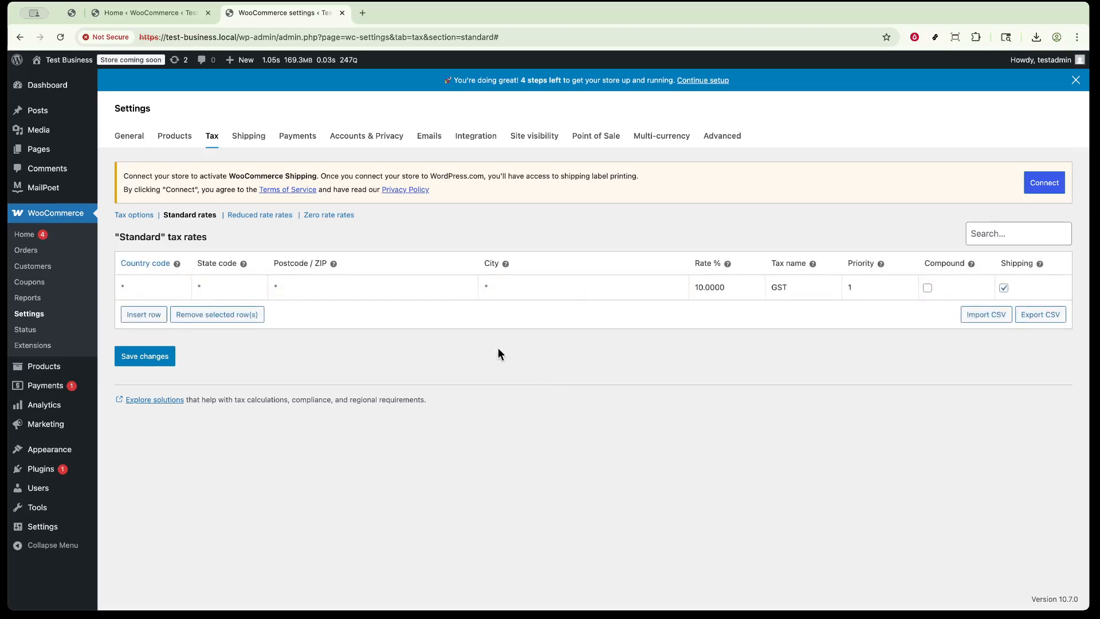
# - View the reduced rate tax table and open the zero rate table
pyautogui.click(273, 216)
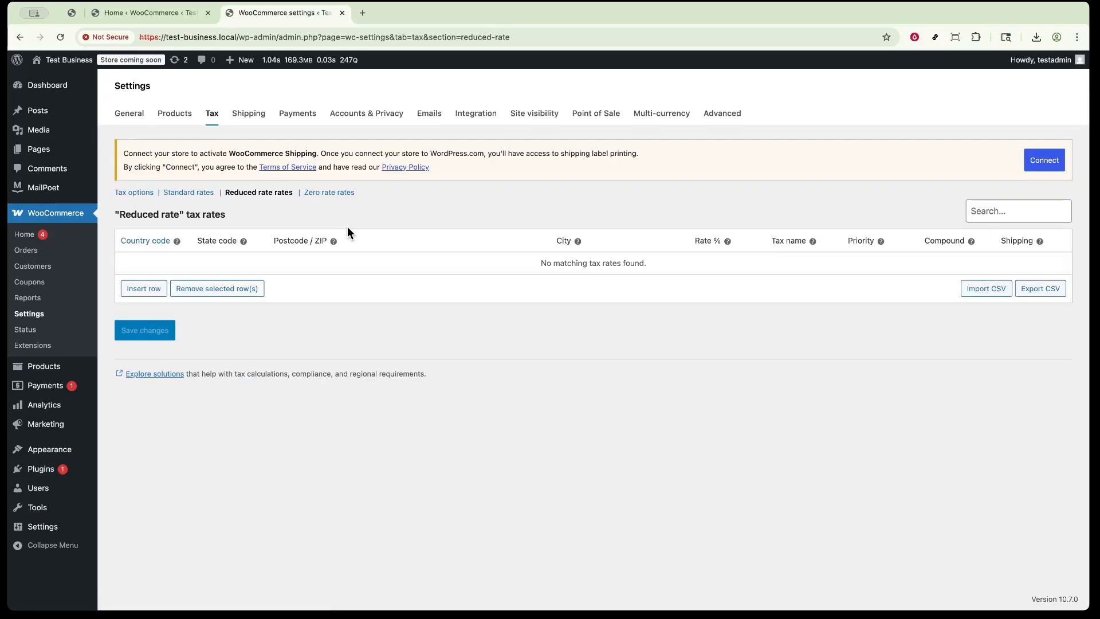
pyautogui.click(323, 196)
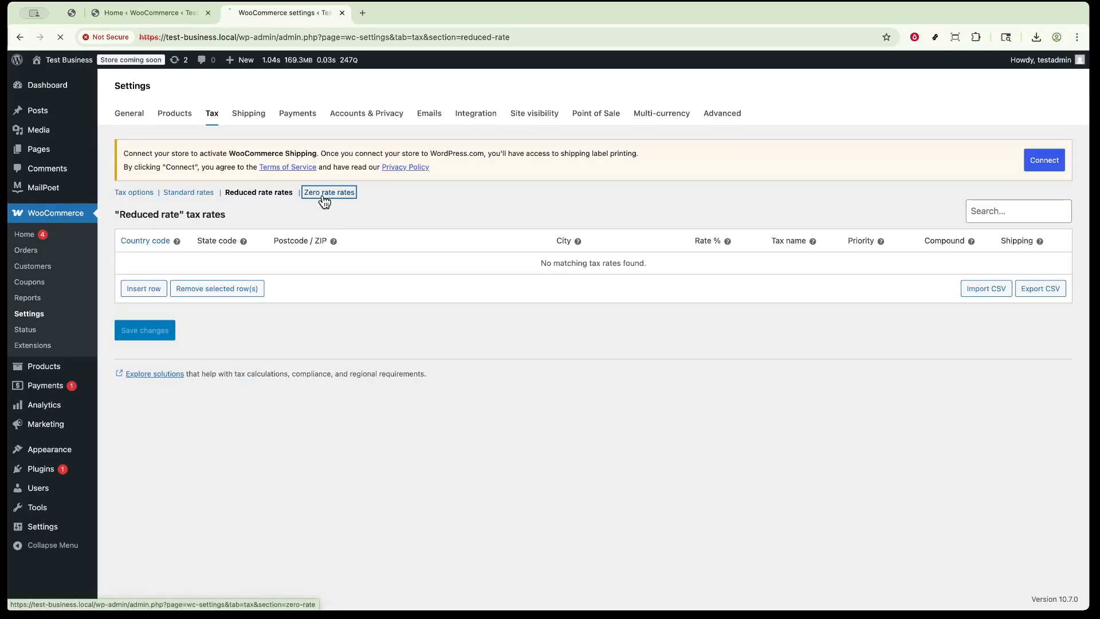